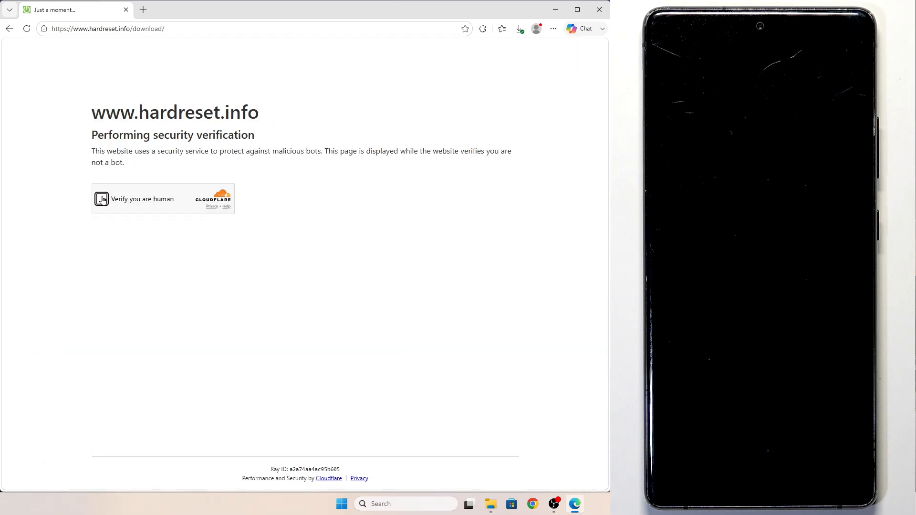
Pass the human verification, search the HardReset.info downloads for "samsung drivers" and open the Samsung Drivers download page
left_click(102, 199)
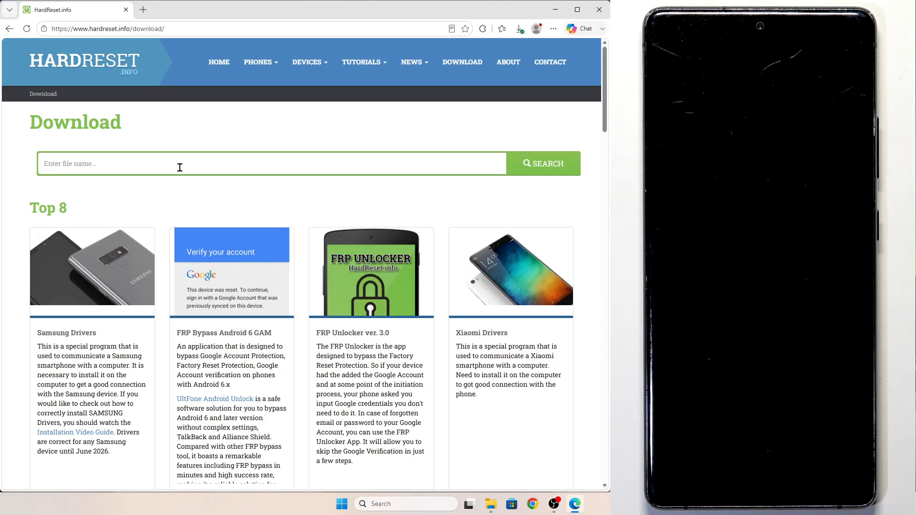
left_click(179, 166)
left_click(129, 205)
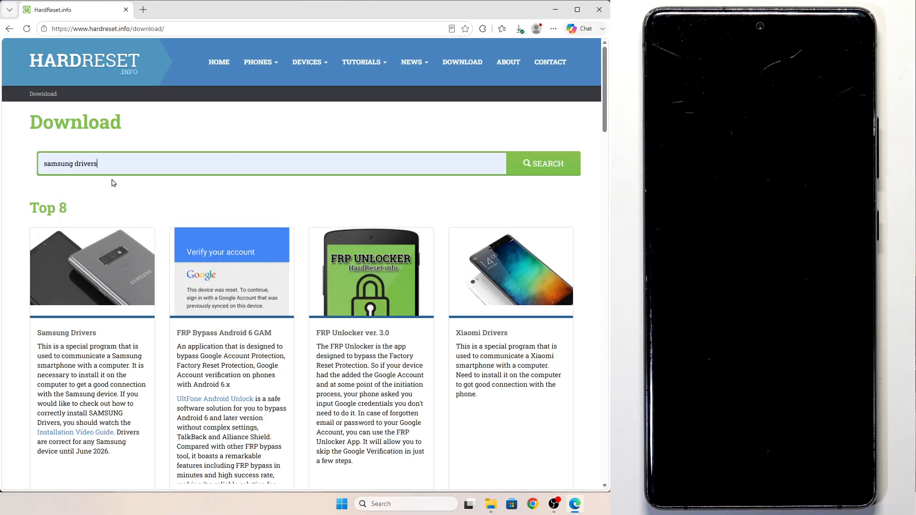
left_click(561, 162)
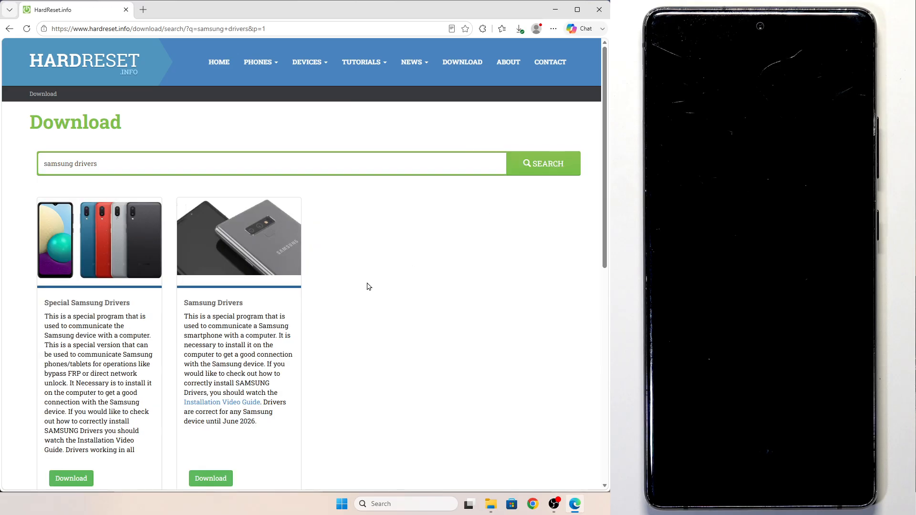
left_click(229, 302)
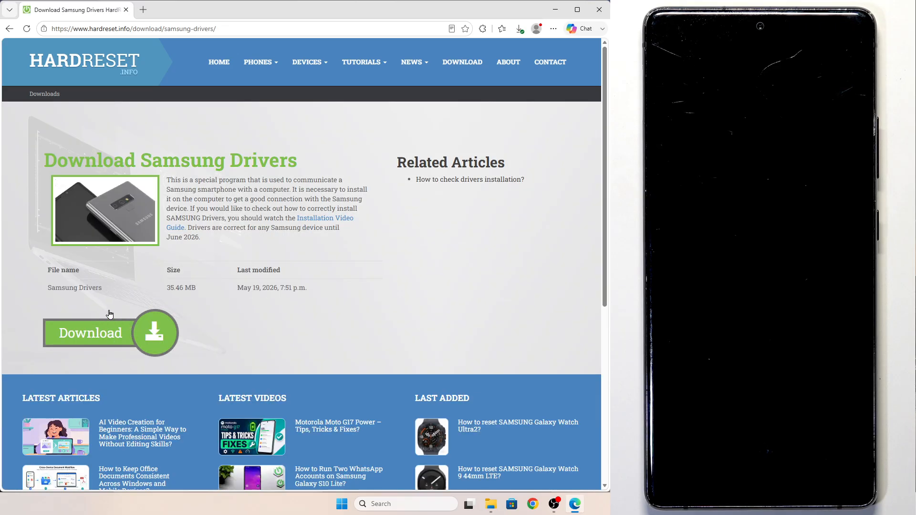
Search the HardReset.info downloads for "odin" and open the Odin3 v3.14.4 download page
left_click(474, 62)
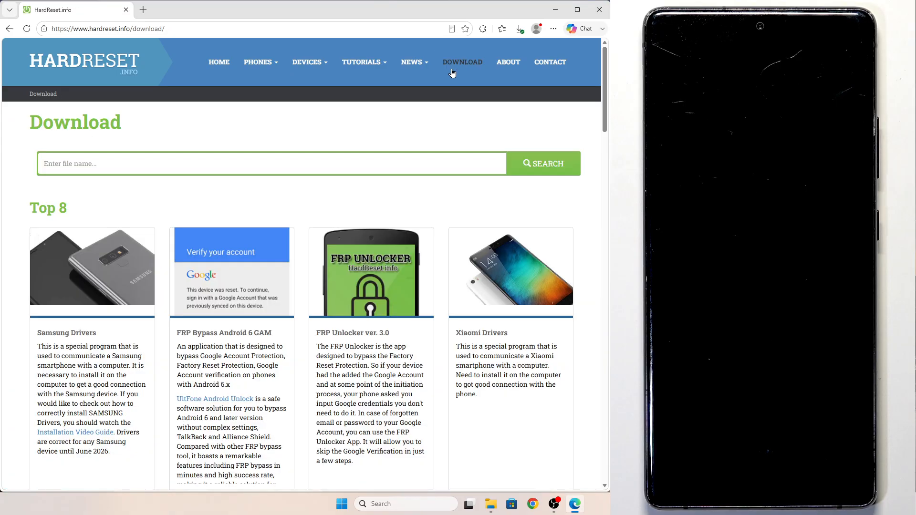
left_click(214, 164)
left_click(75, 227)
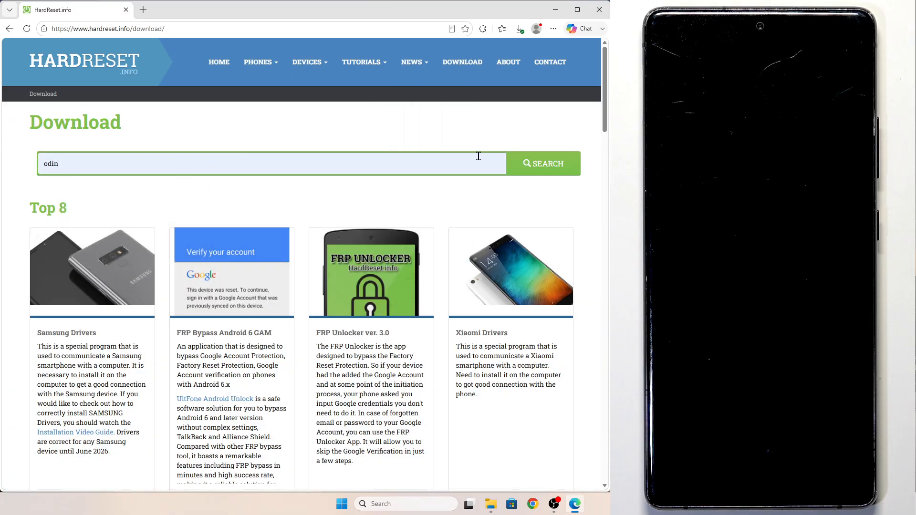
left_click(527, 165)
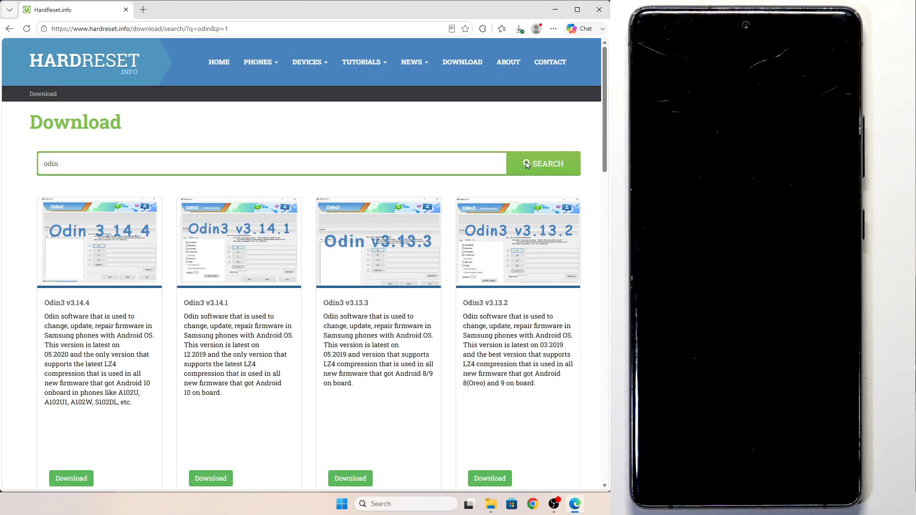
left_click(77, 303)
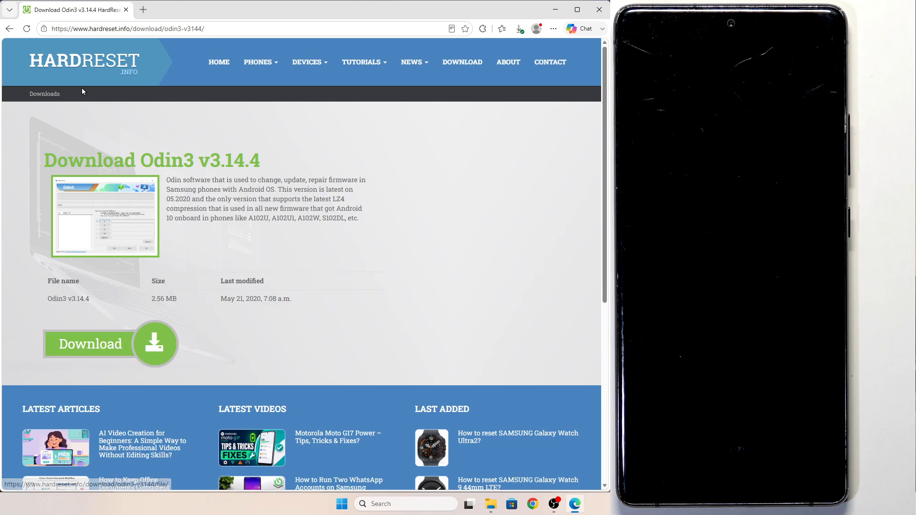
Return to the HardReset.info home page and open samfw.com in a new browser tab
left_click(83, 67)
left_click(143, 10)
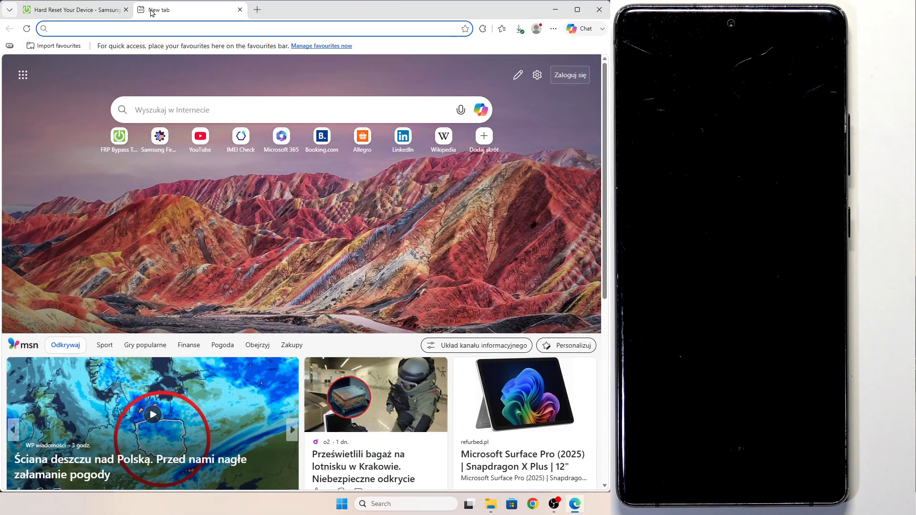
type("sam")
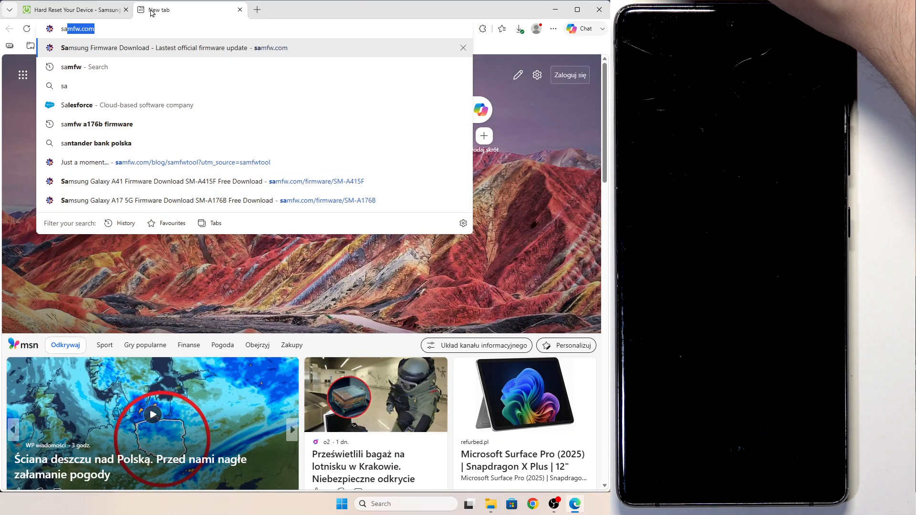
type("fw")
key("Return")
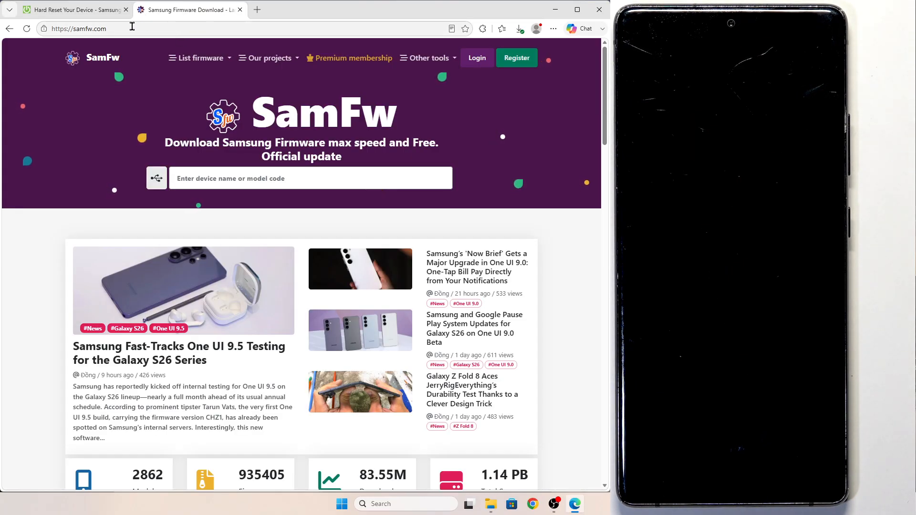
Look up model g770f on SamFw and open the SM-G770F / Galaxy S10 Lite firmware page
left_click(190, 182)
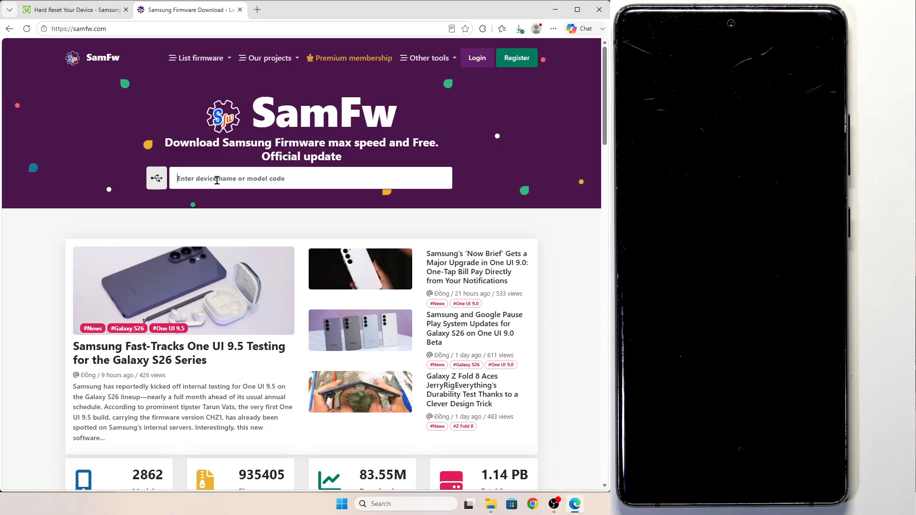
type("g770")
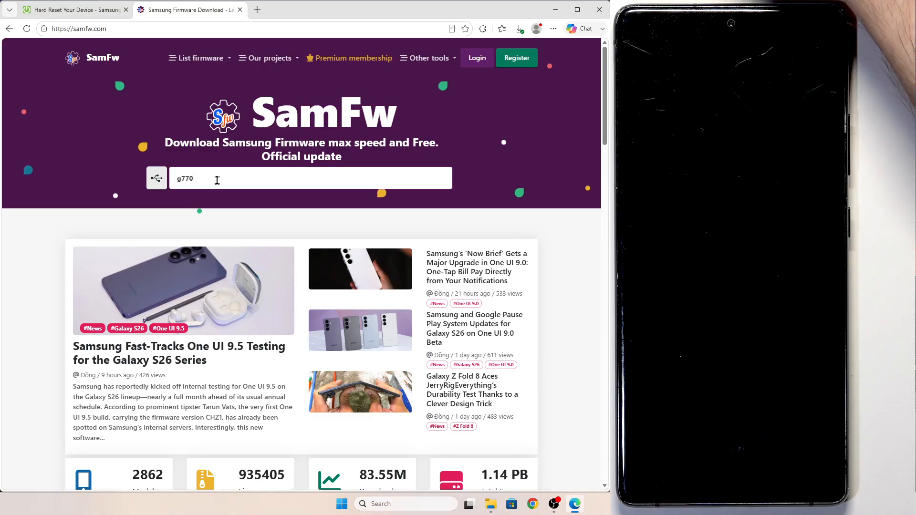
type("f")
left_click(230, 198)
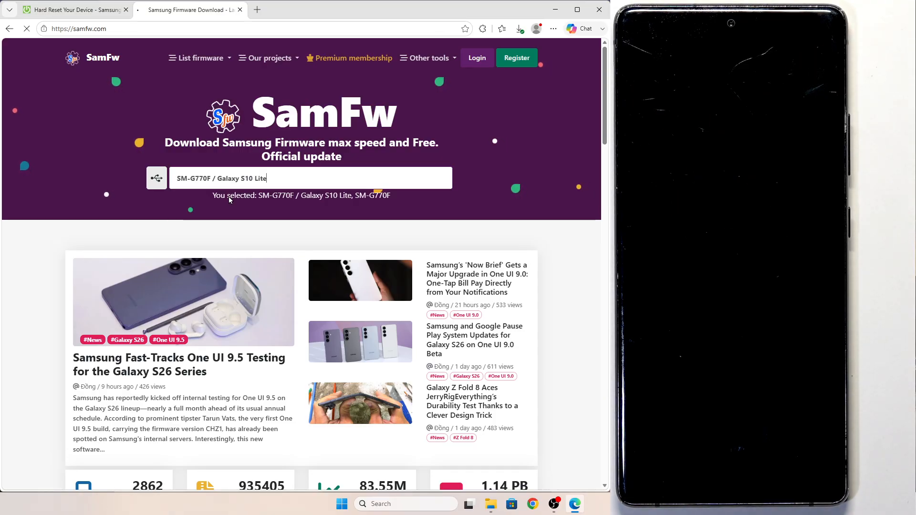
Filter the SM-G770F region codes by "phe" and open the firmware page for PHE (Spain)
scroll(549, 231, "down", 2)
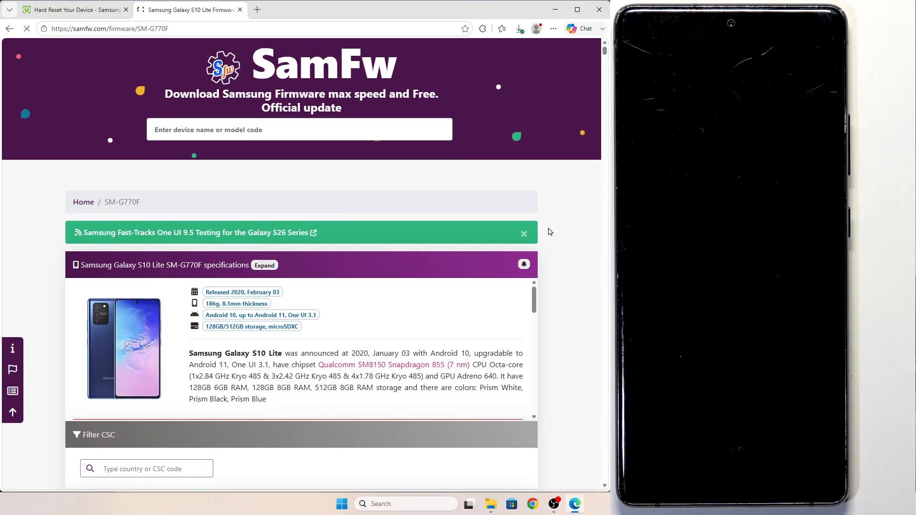
scroll(553, 229, "down", 5)
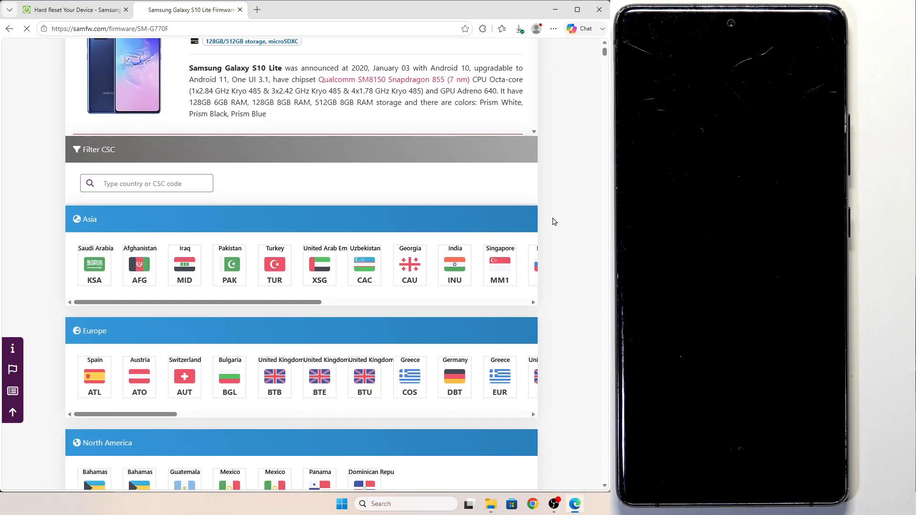
scroll(96, 258, "down", 1)
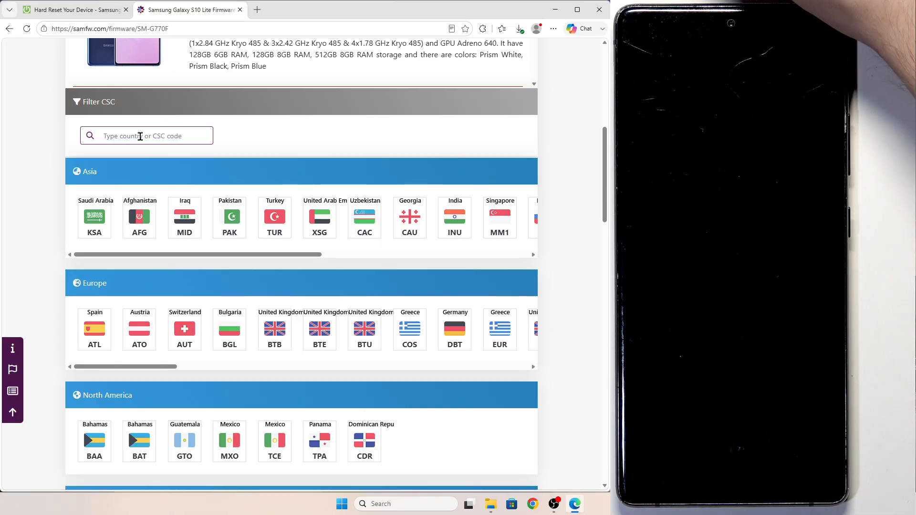
type("h")
key("BackSpace")
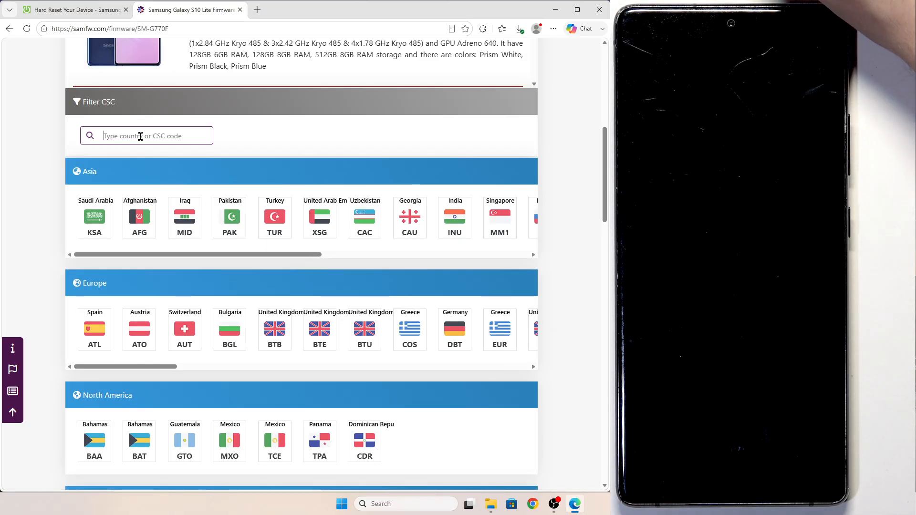
type("phe")
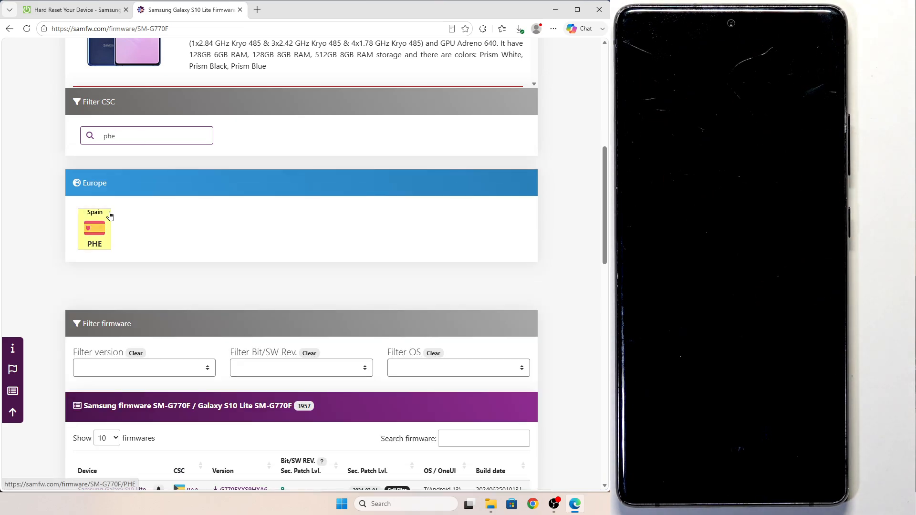
left_click(101, 222)
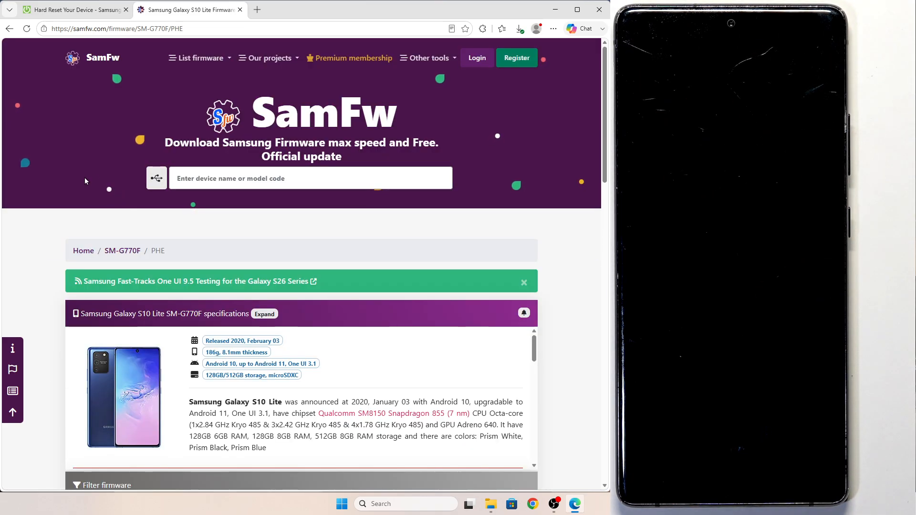
Open the download page of firmware version G770FXXS9HXA1 from the PHE firmware list
scroll(119, 167, "down", 2)
scroll(123, 168, "down", 8)
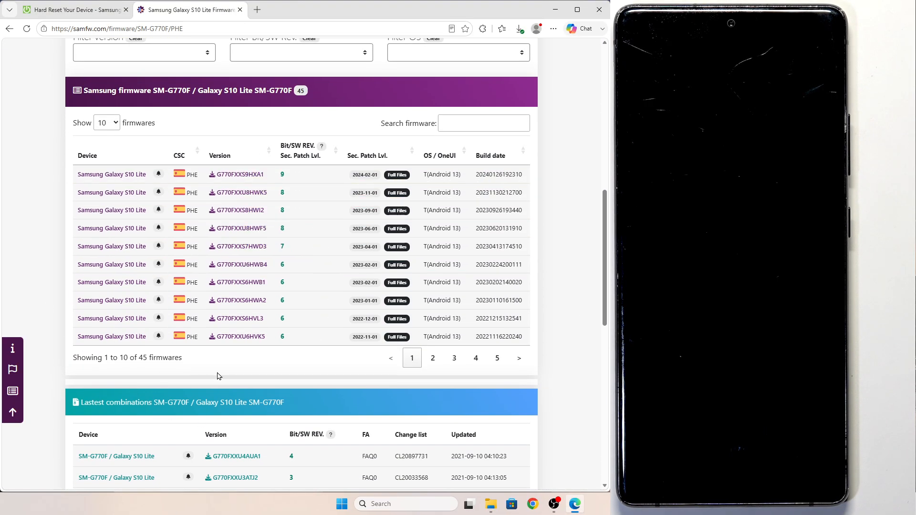
left_click(247, 176)
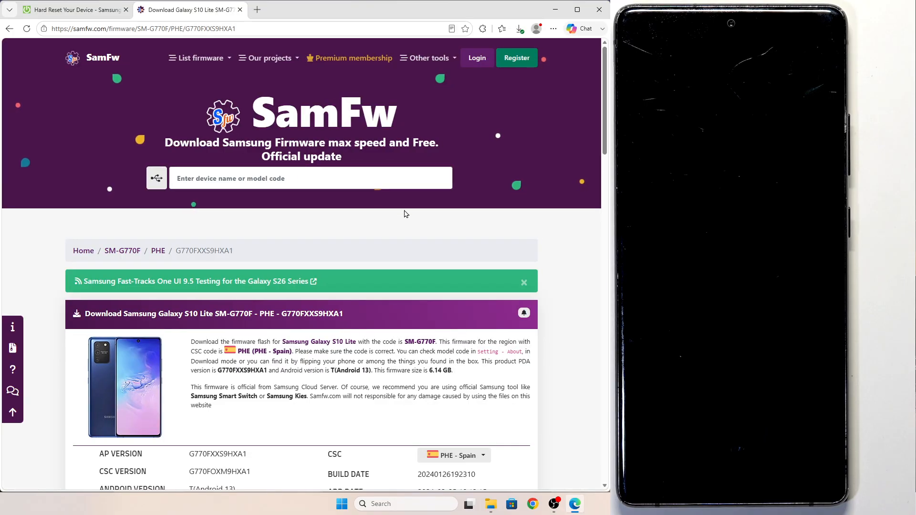
Download the full G770FXXS9HXA1 firmware from the SamFw server and dismiss the feedback pop-up
scroll(548, 234, "down", 5)
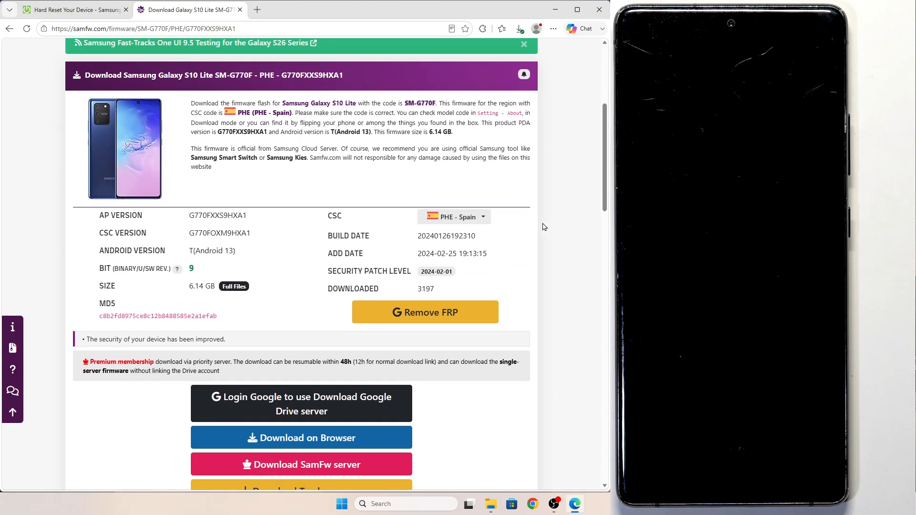
scroll(295, 307, "down", 4)
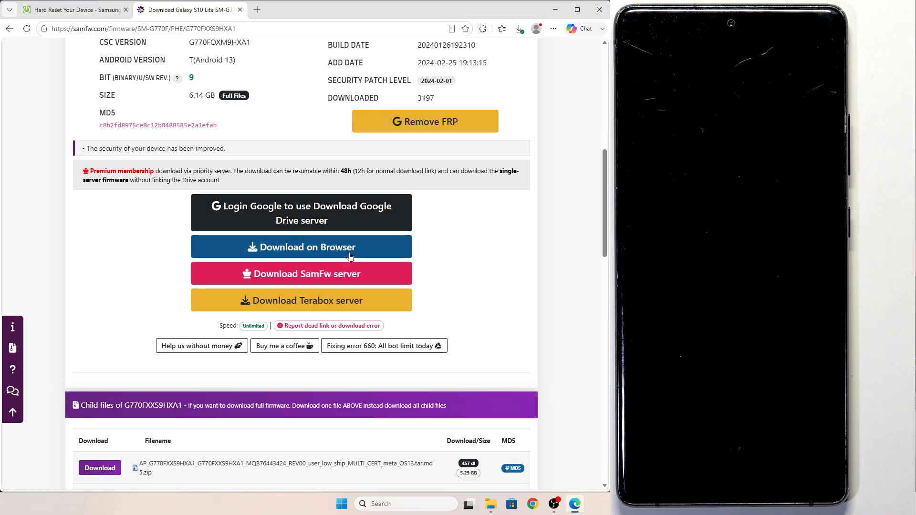
left_click(337, 269)
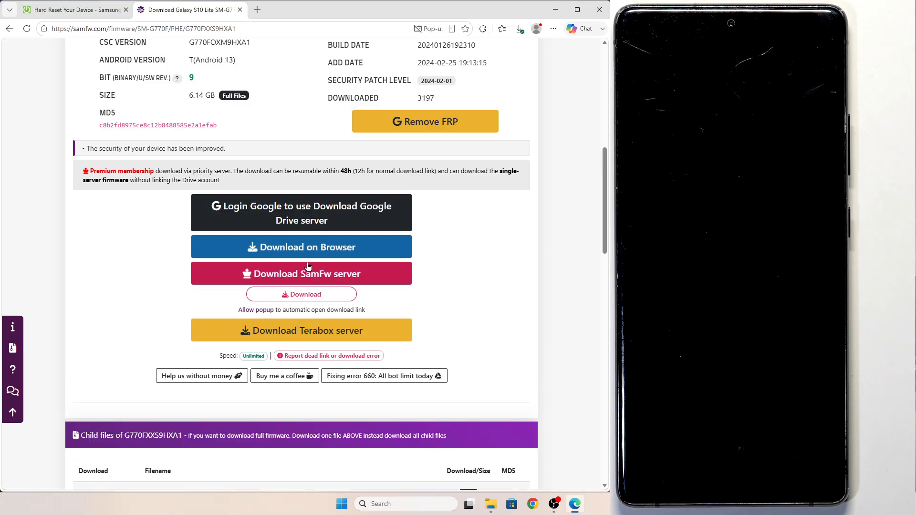
left_click(313, 294)
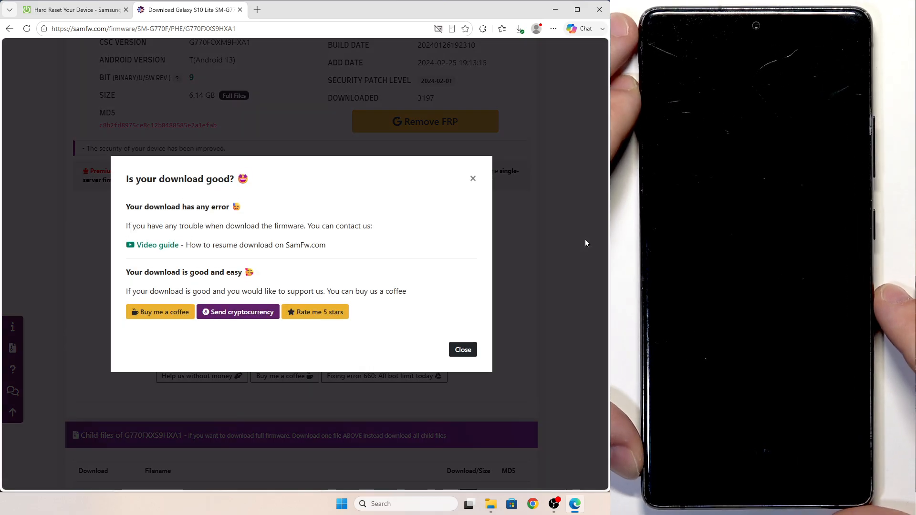
left_click(463, 350)
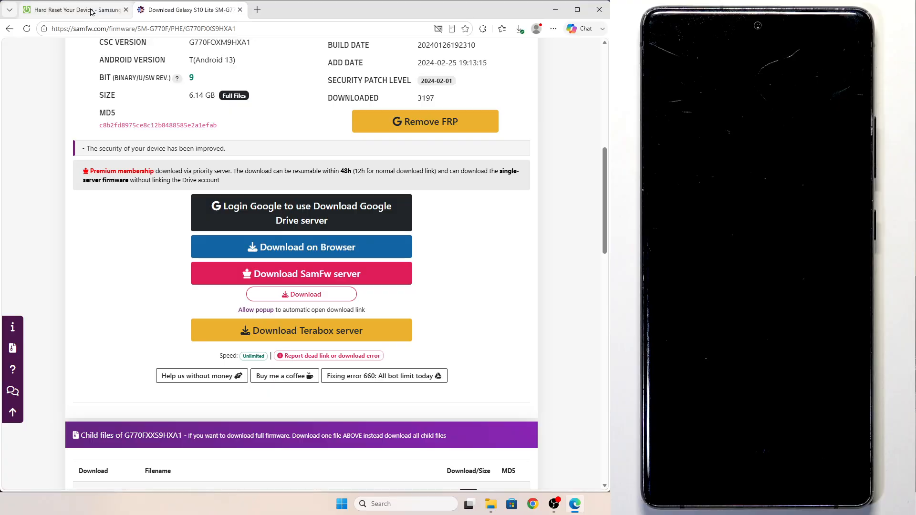
Switch to File Explorer, open the Downloads folder and select the SamFw firmware, Odin3_v3.14.4 and Samsung USB driver archives
left_click(90, 14)
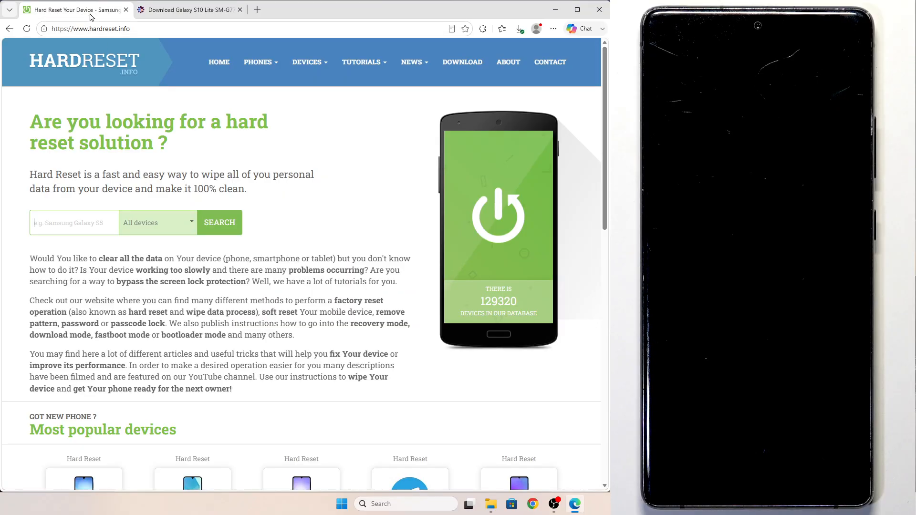
left_click(490, 507)
left_click(128, 138)
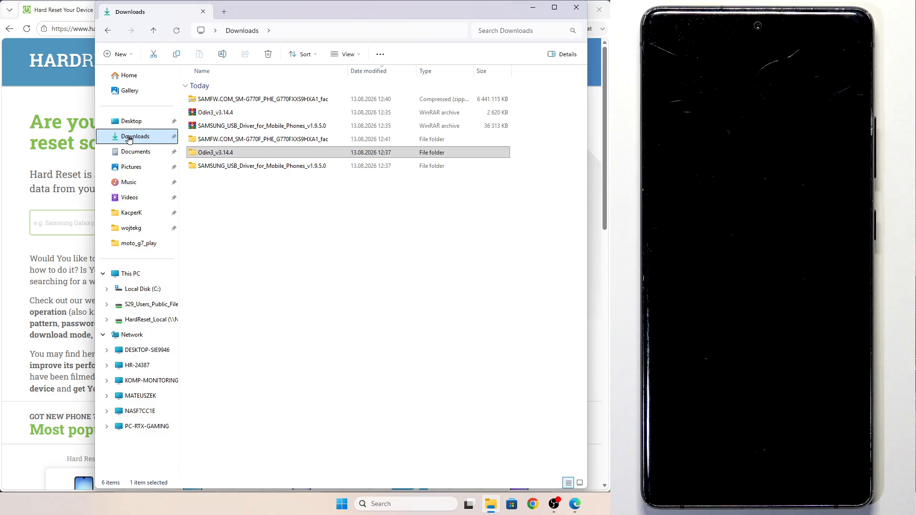
left_click(220, 114)
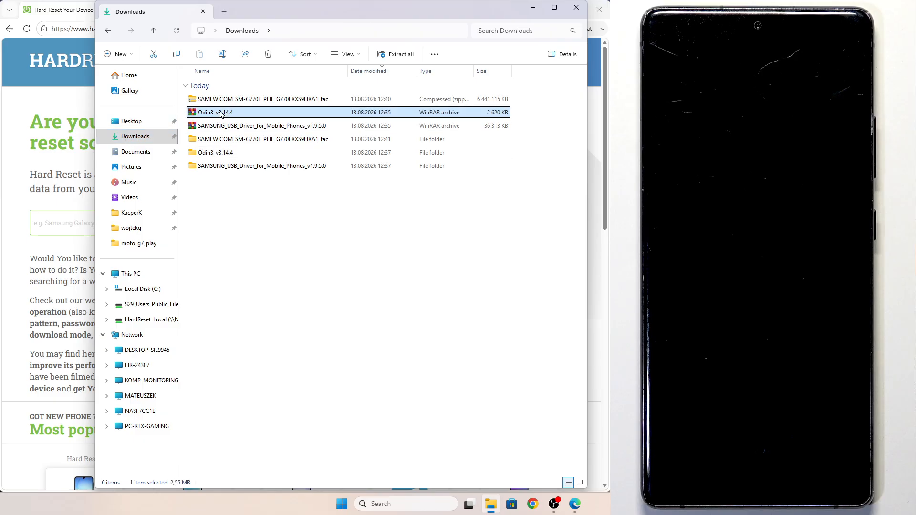
left_click(229, 126)
left_click(232, 103)
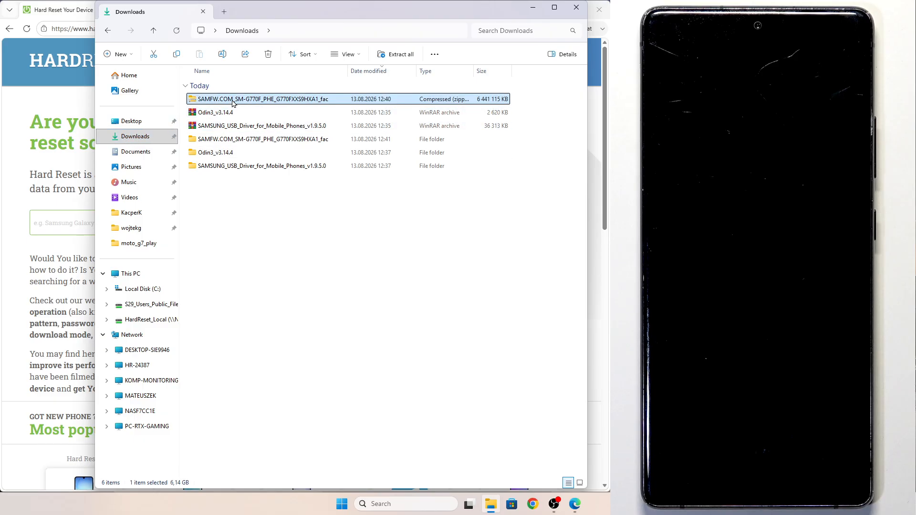
left_click(228, 127, "shift")
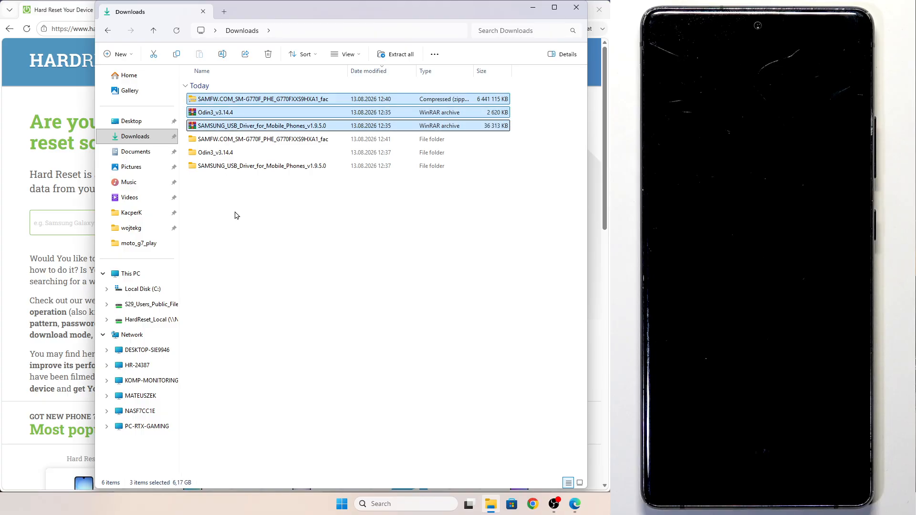
left_click(233, 126)
right_click(233, 128)
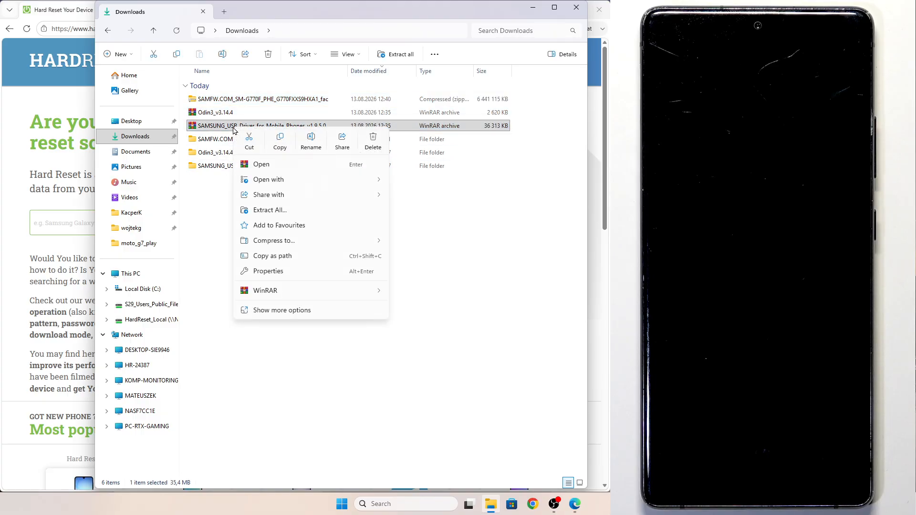
mouse_move(287, 291)
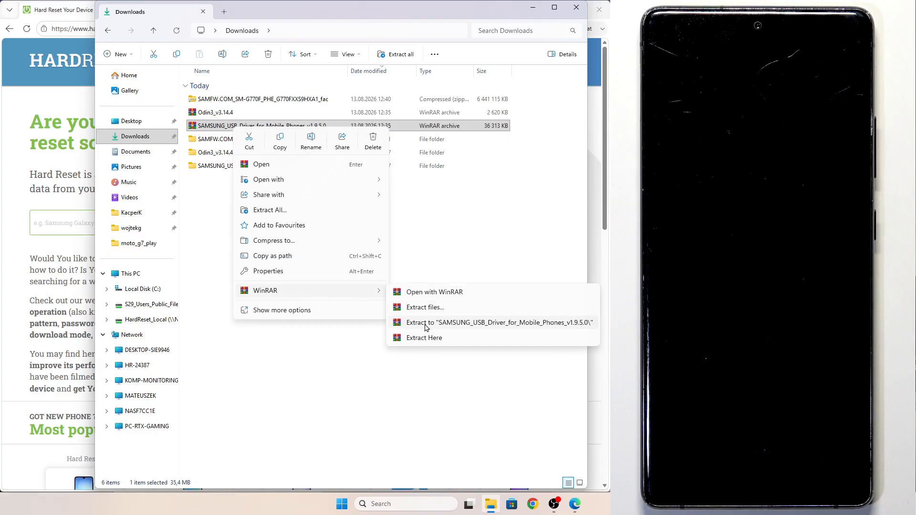
left_click(270, 211)
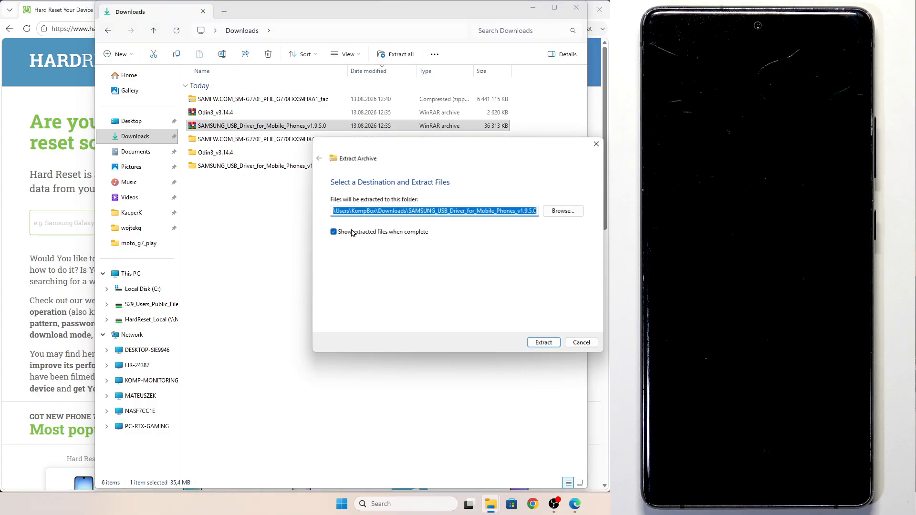
left_click(582, 345)
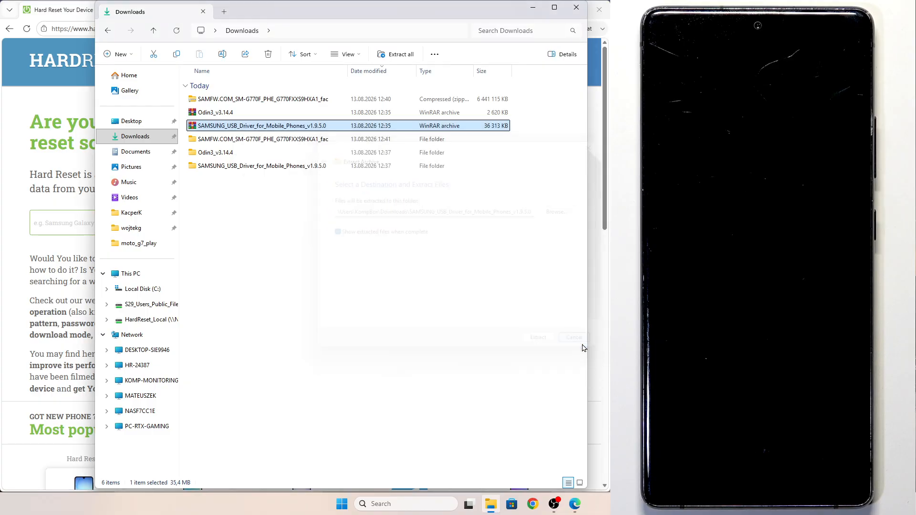
Launch the installer from the extracted SAMSUNG_USB_Driver_for_Mobile_Phones_v1.9.5.0 folder and agree to continue the installation
double_click(231, 165)
left_click(250, 102)
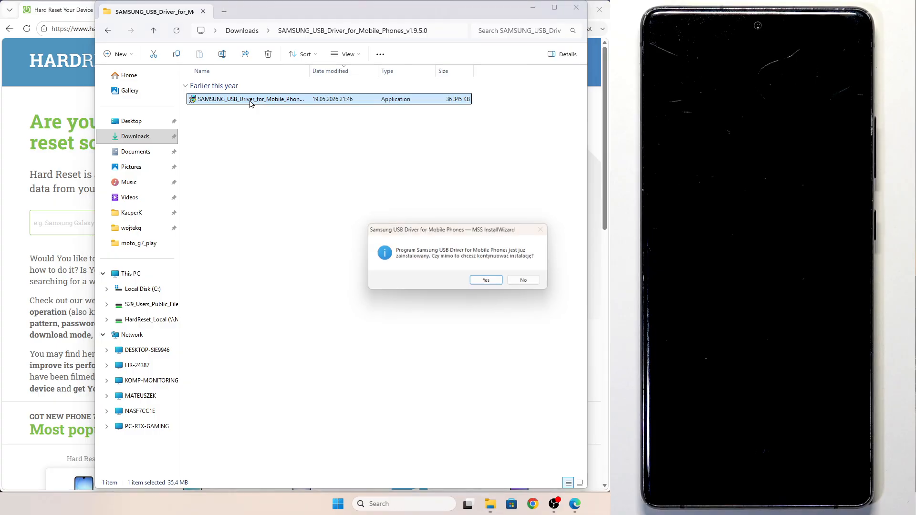
left_click(489, 281)
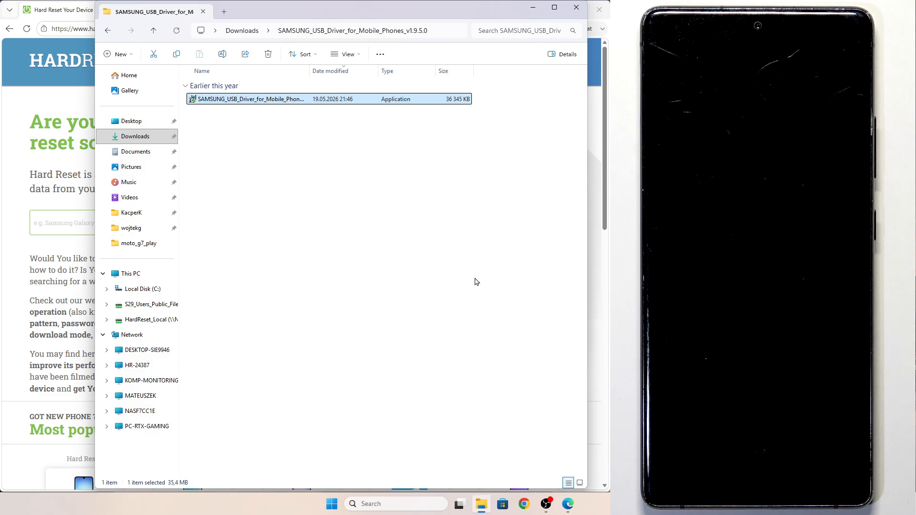
Install the Samsung USB driver with Polish as language and Poland as region, and finish the wizard
left_click(498, 328)
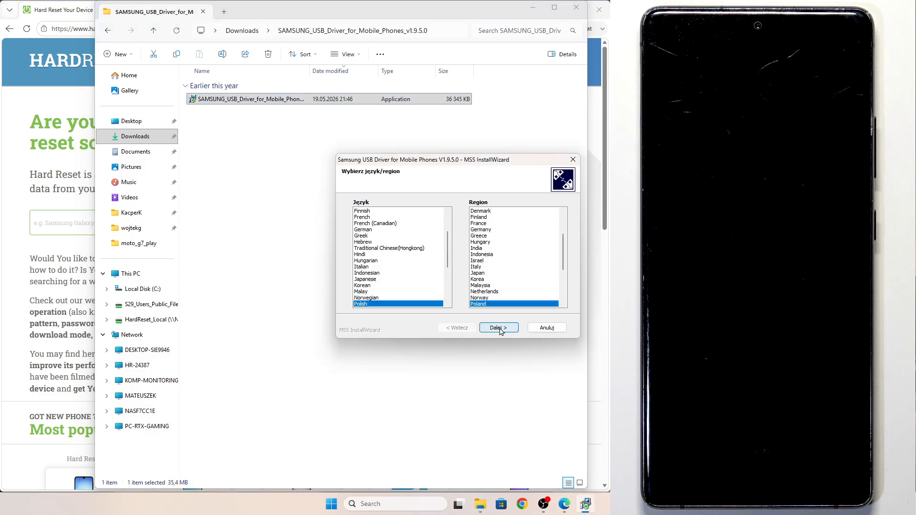
left_click(498, 328)
left_click(499, 328)
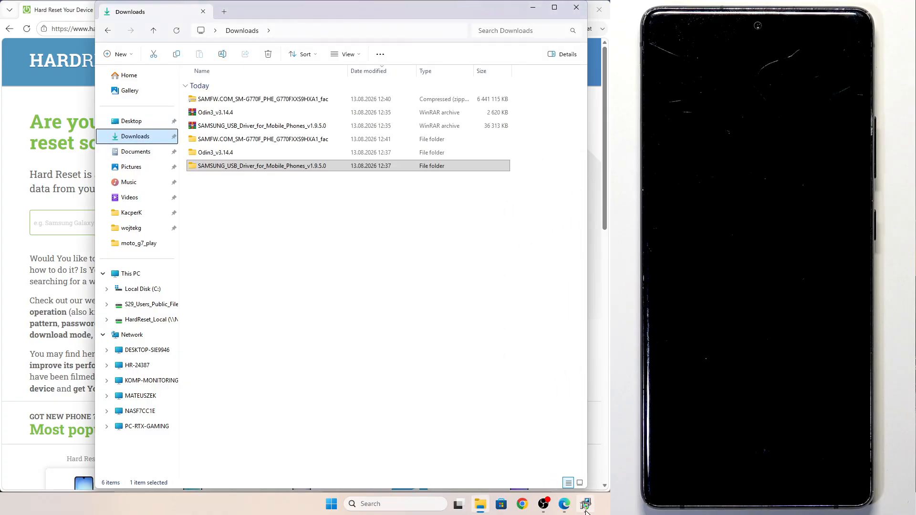
left_click(586, 510)
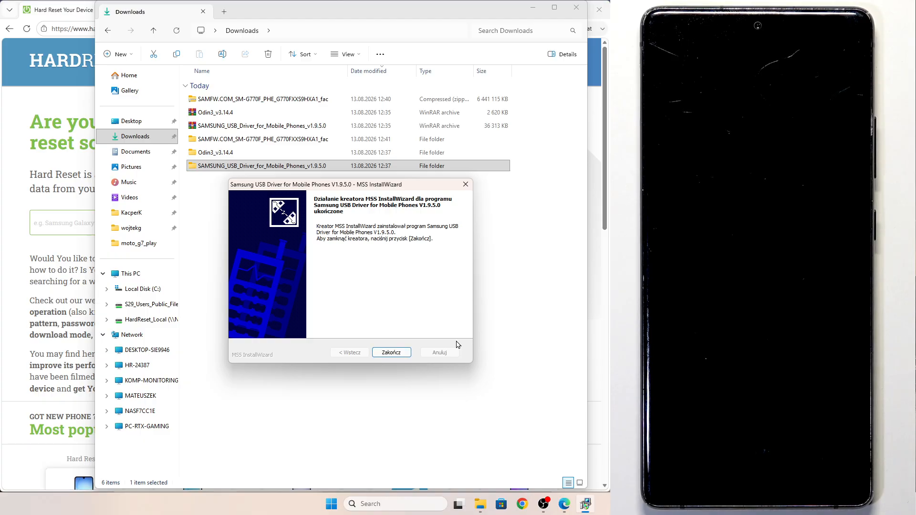
left_click(390, 353)
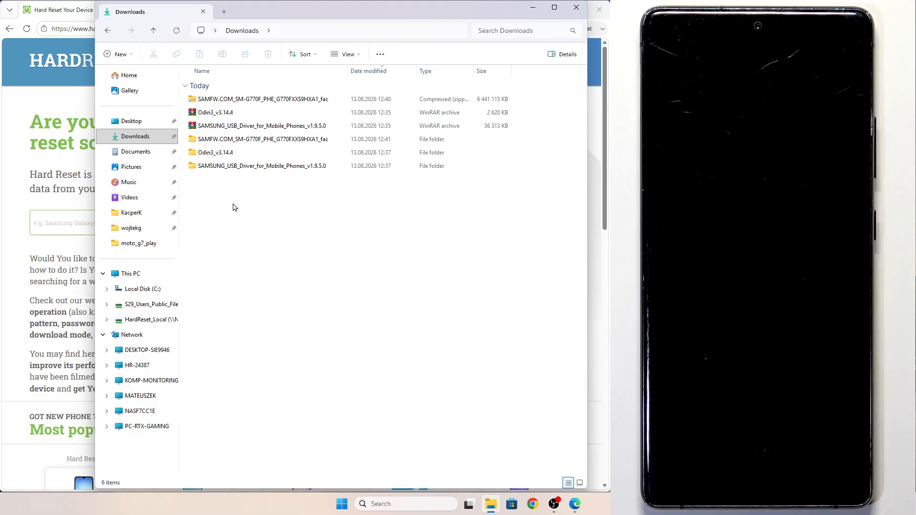
Launch the Odin3_v3.14.4 application from its extracted folder and move its window over File Explorer
double_click(216, 152)
double_click(219, 100)
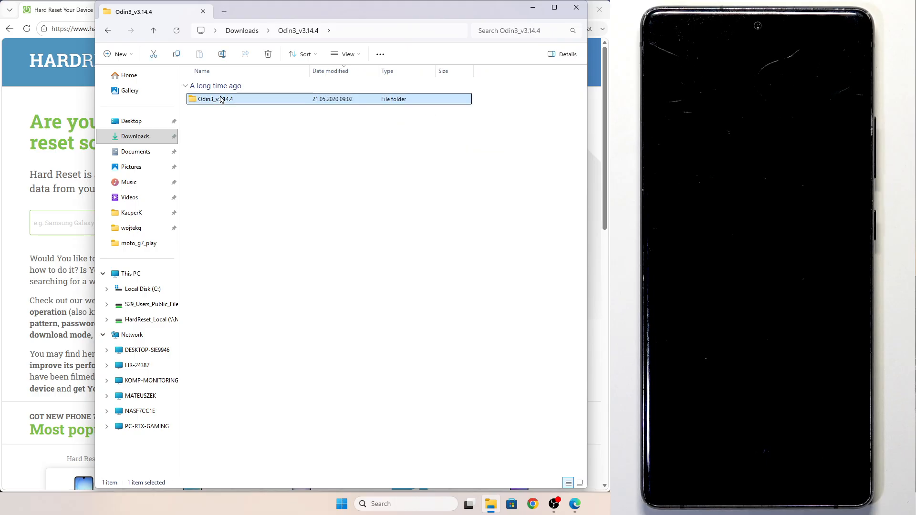
left_click(208, 115)
double_click(208, 115)
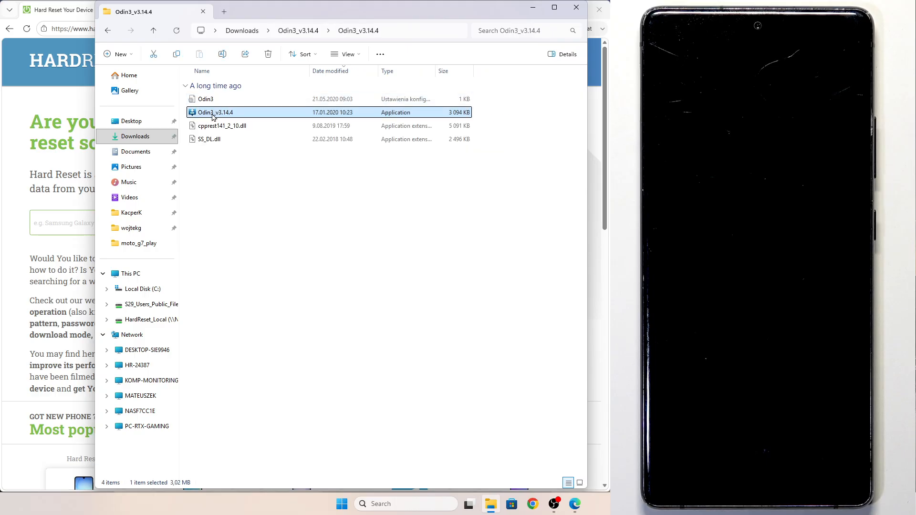
left_click(528, 333)
left_click_drag(471, 112, 335, 127)
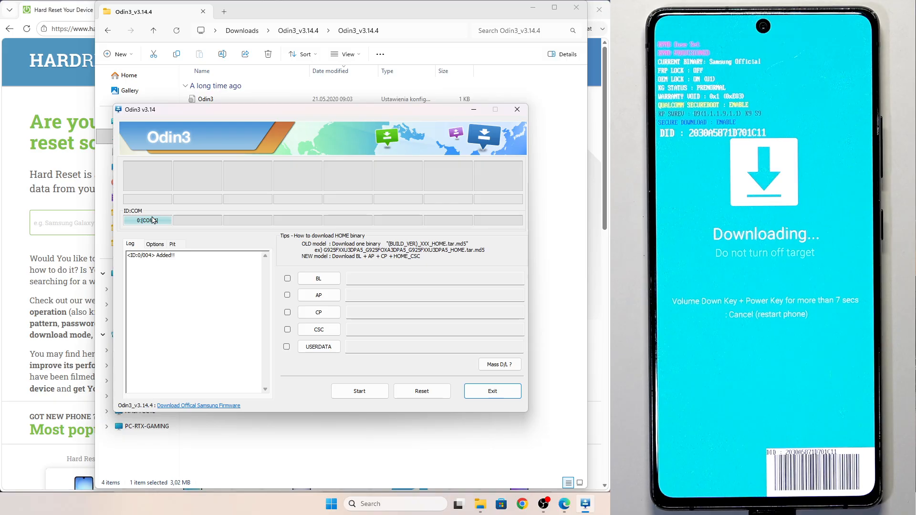
Load the BL_G770FXXS9HXA1 file from the extracted SamFw firmware folder in Downloads into Odin's BL slot
left_click(319, 279)
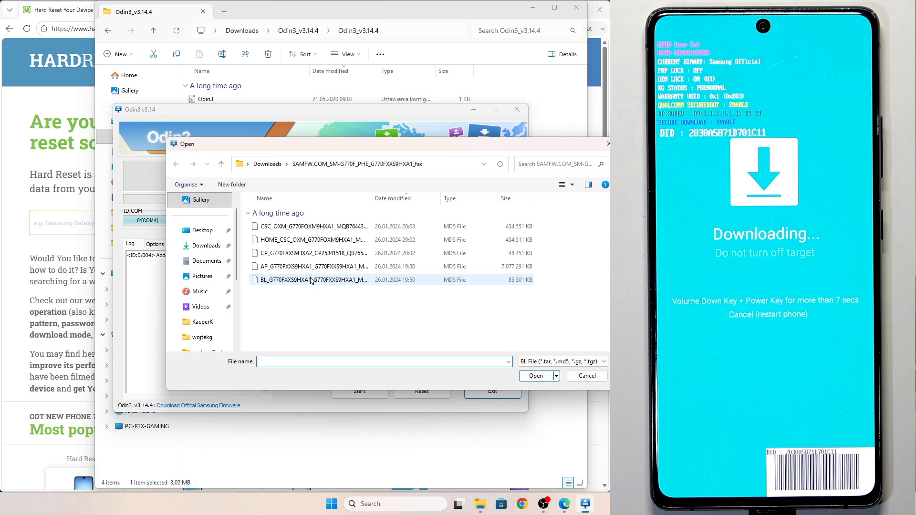
left_click(207, 245)
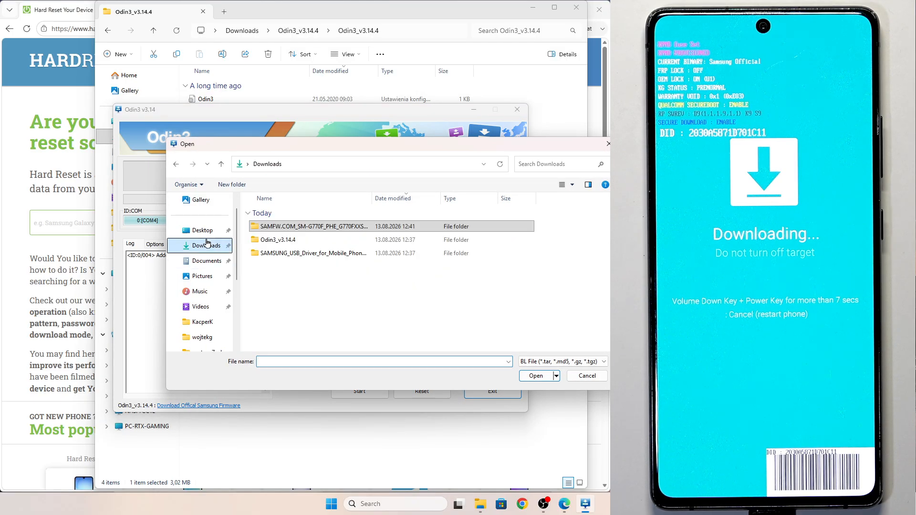
double_click(267, 229)
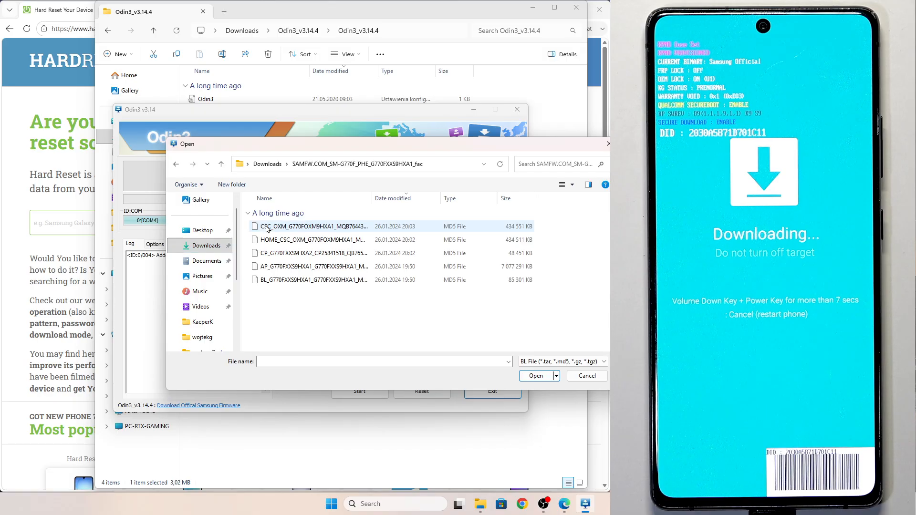
left_click(279, 282)
double_click(279, 281)
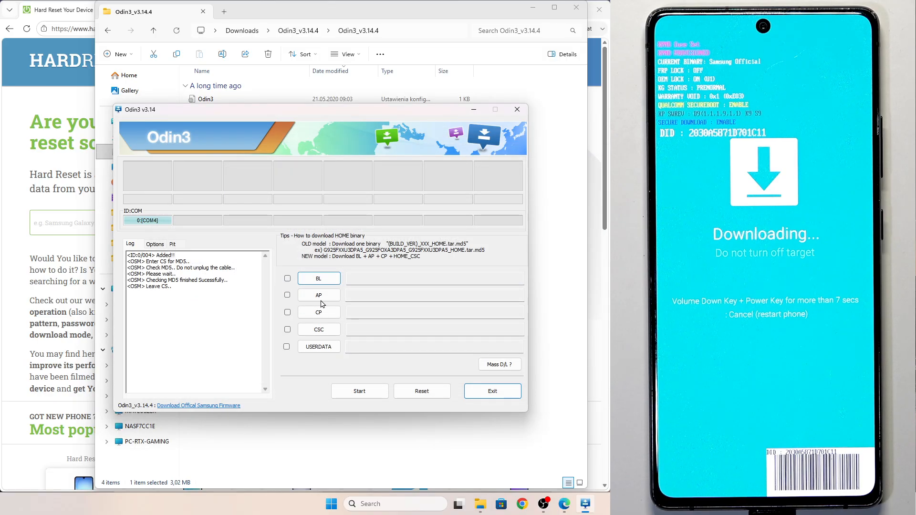
Load the AP_G770FXXS9HXA1 file into the AP slot and the CP_G770FXXS9HXA2 file into the CP slot
left_click(320, 296)
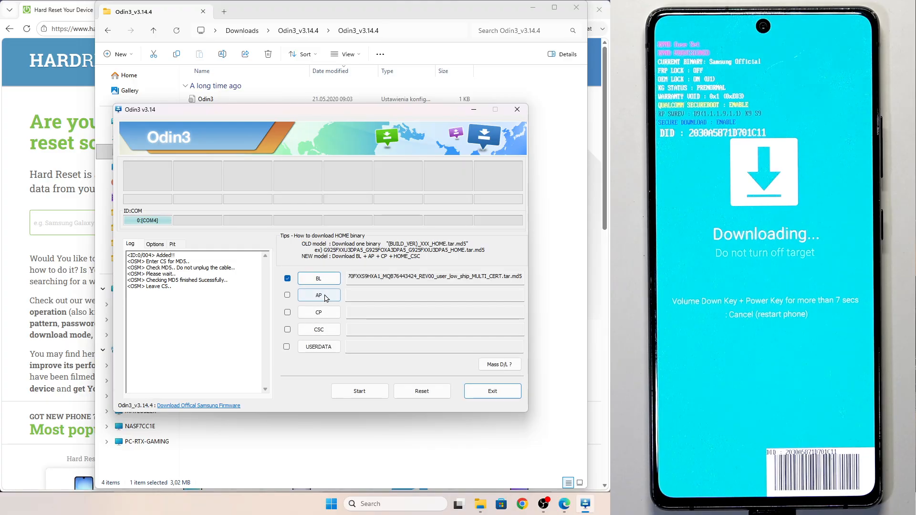
left_click(304, 275)
double_click(303, 275)
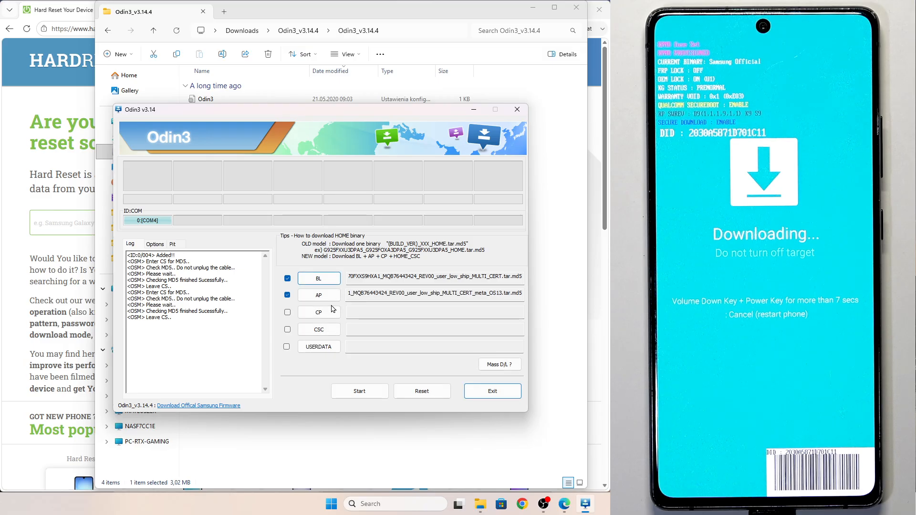
left_click(332, 311)
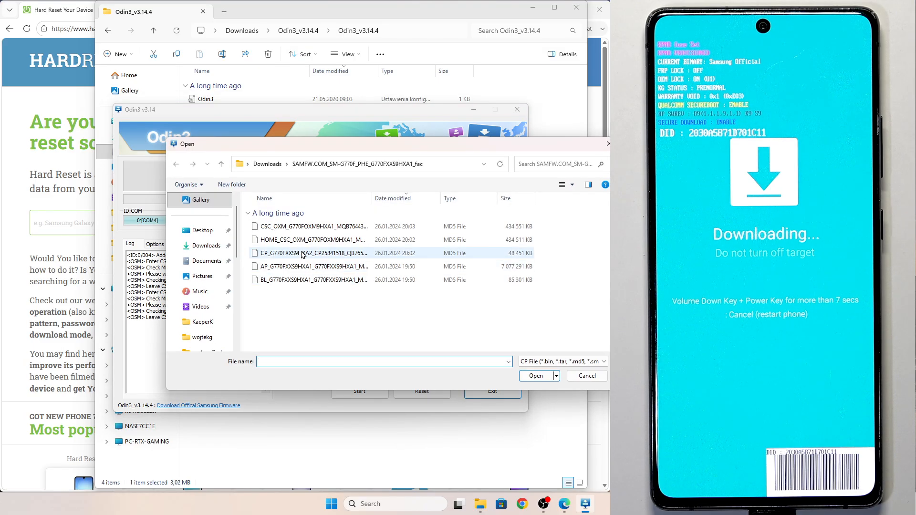
double_click(301, 255)
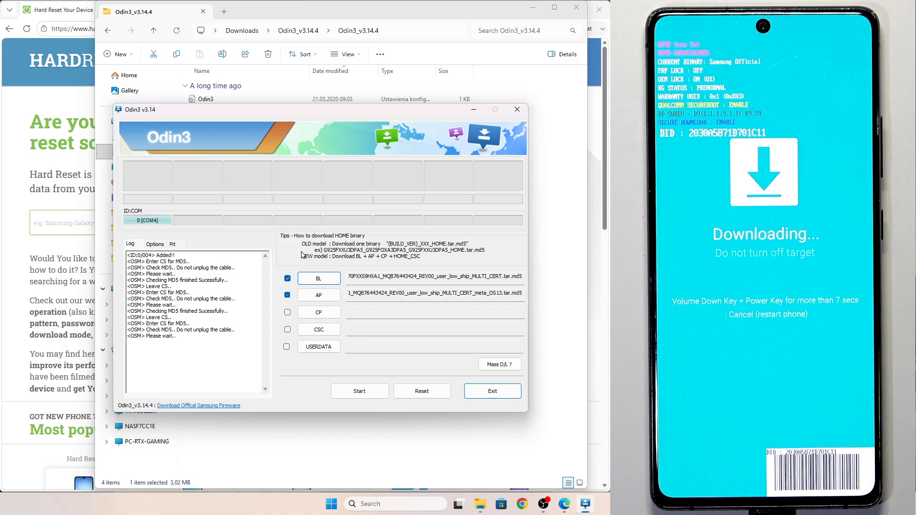
Load the HOME_CSC_OXM_G770FOXM9HXA1 file into the CSC slot
left_click(335, 331)
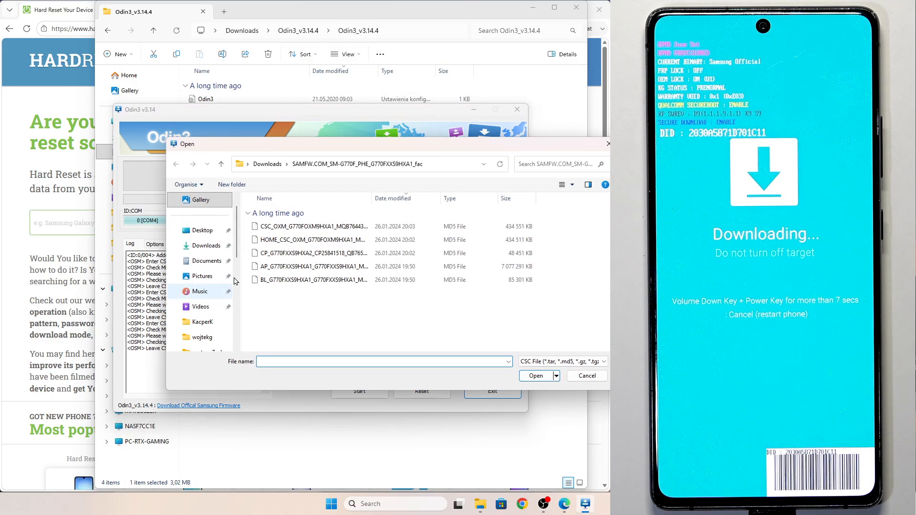
left_click(290, 245)
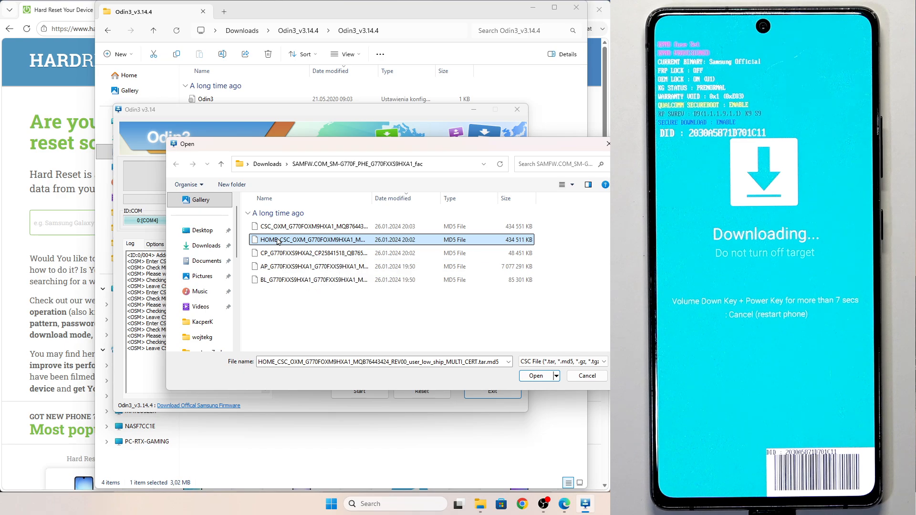
double_click(277, 240)
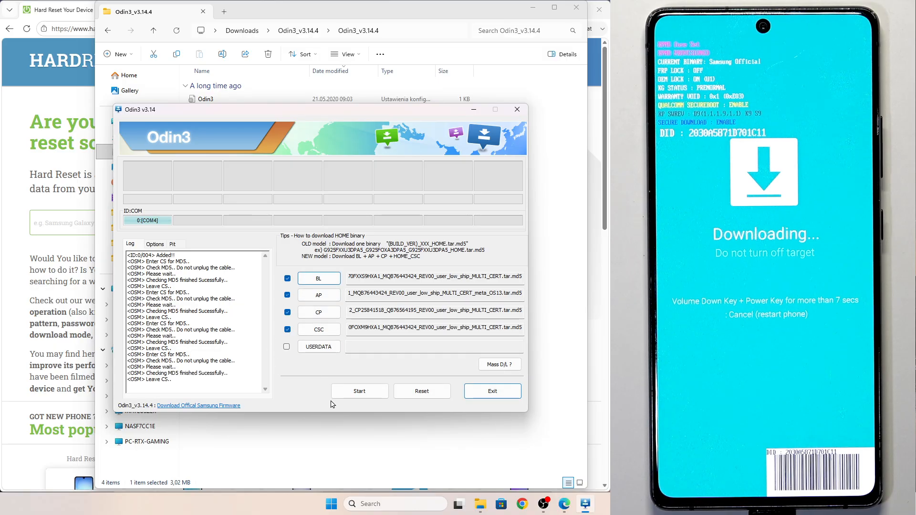
Try twice to start flashing the loaded firmware to the phone and review the Odin log
left_click(355, 393)
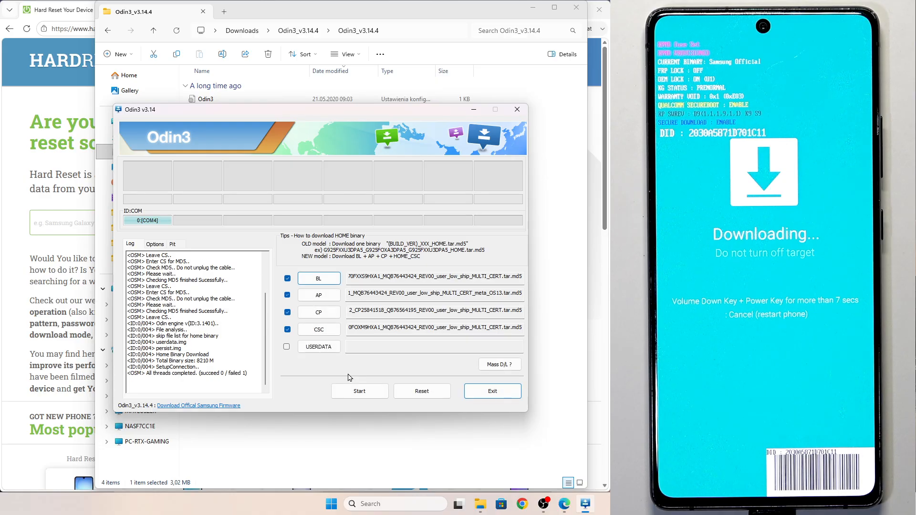
left_click(360, 392)
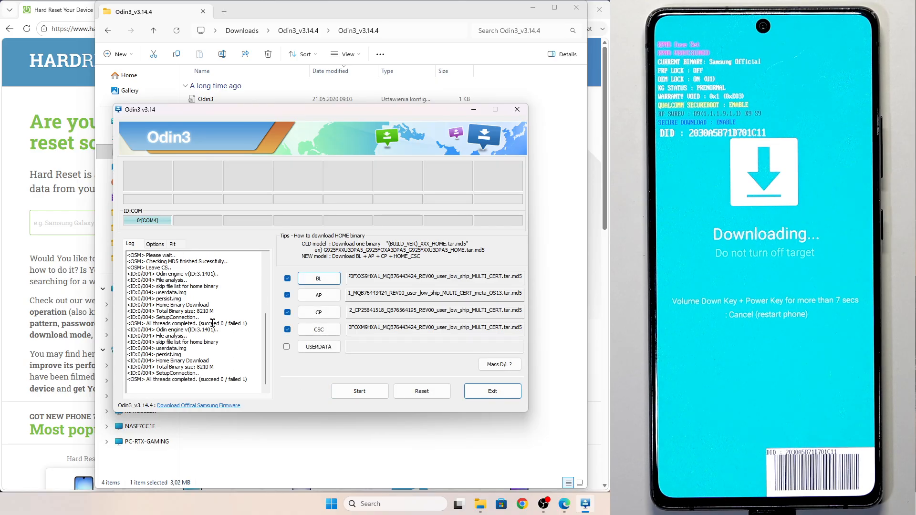
scroll(212, 319, "up", 4)
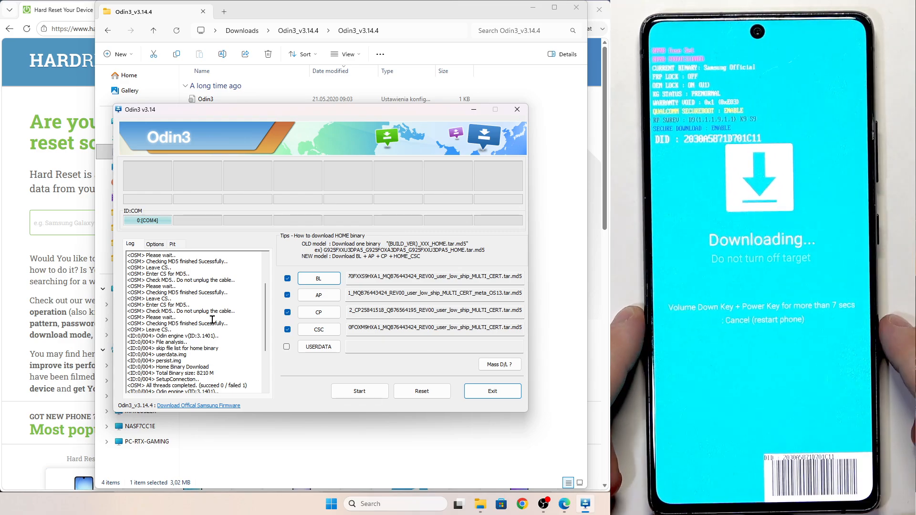
Flash the loaded firmware to the phone, then close Odin3 and the File Explorer window
left_click(360, 391)
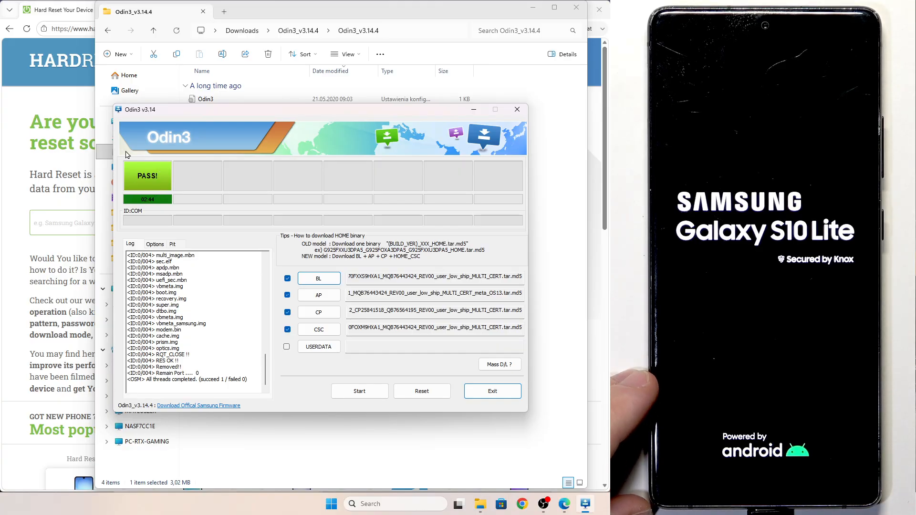
left_click(516, 110)
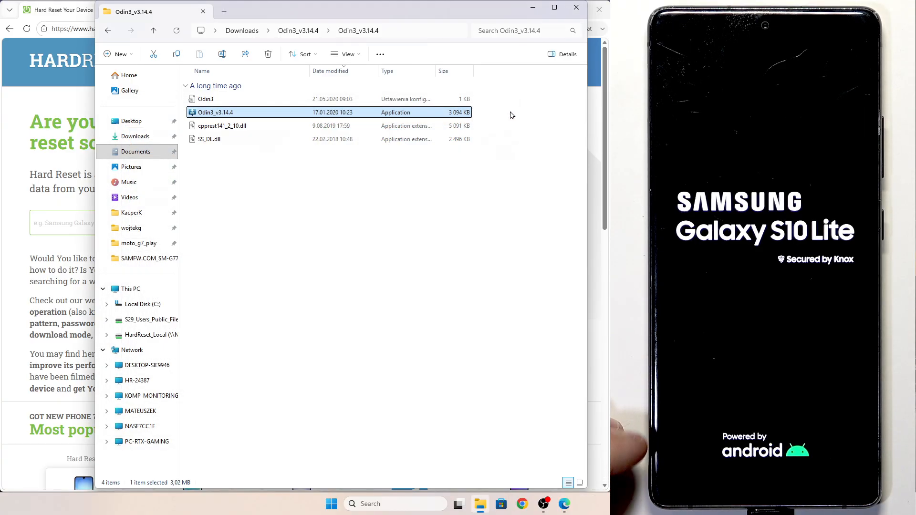
left_click(572, 13)
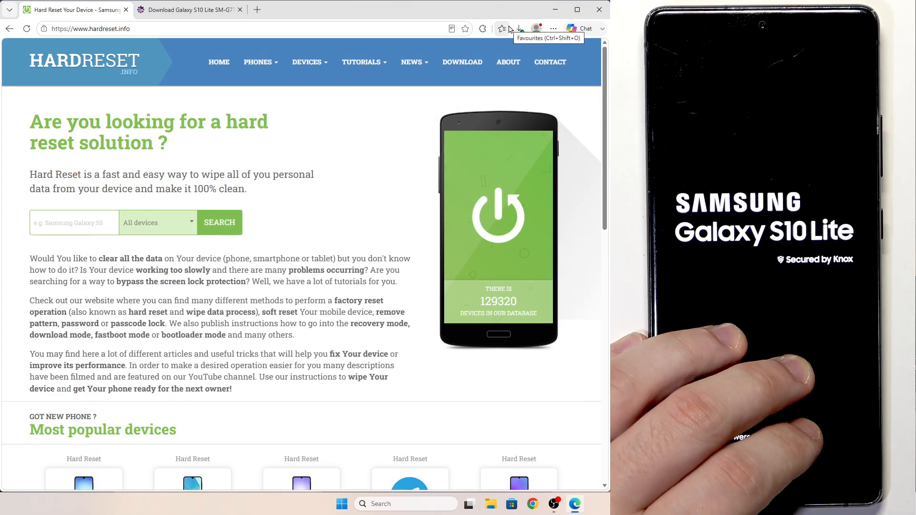